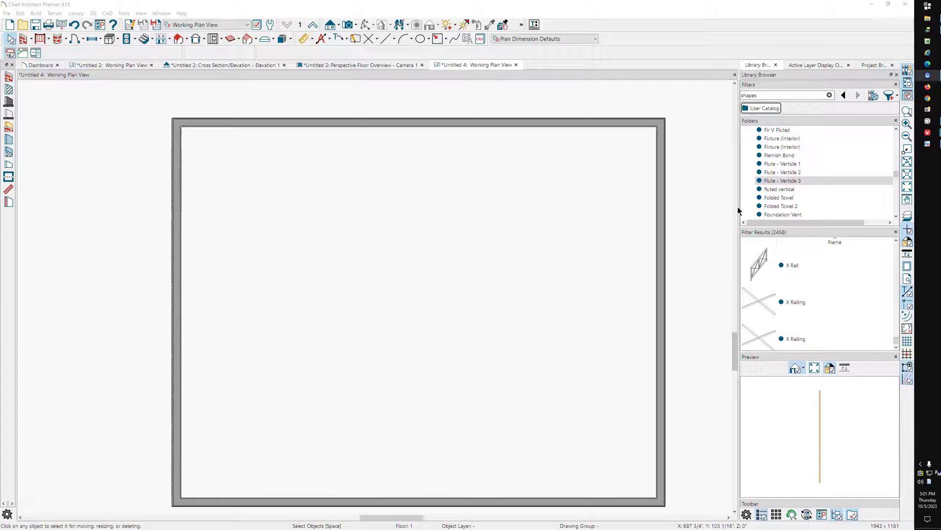
- Place the Flute - Verticle 1 millwork from the library against the inner face of the room's upper wall
left_click(818, 166)
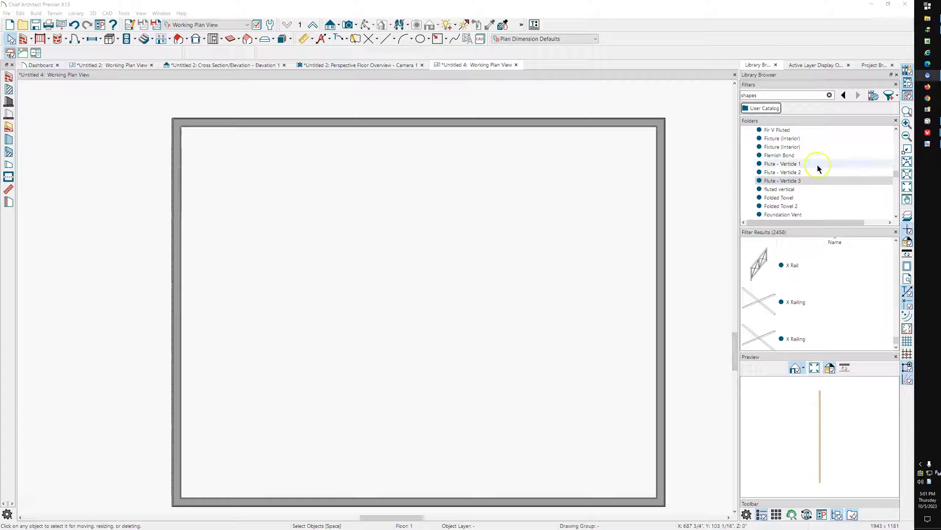
left_click(778, 163)
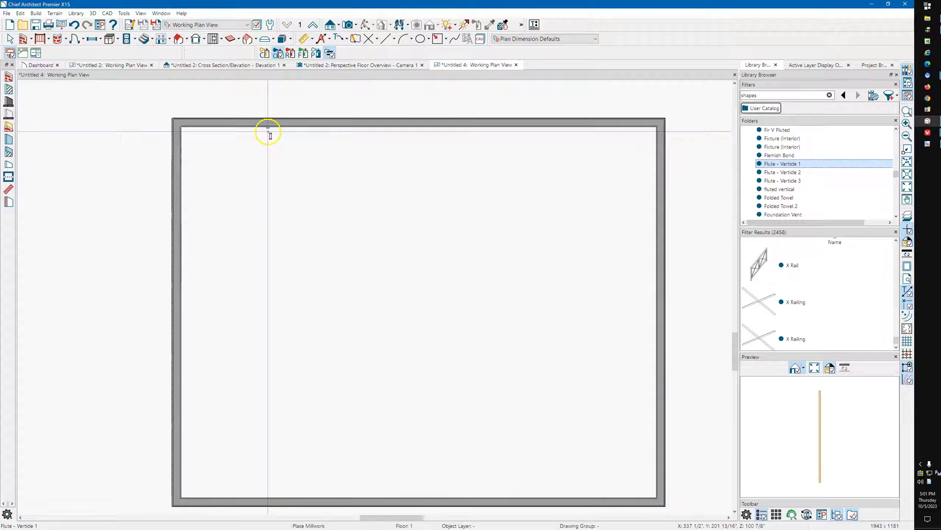
scroll(239, 141, "up", 1)
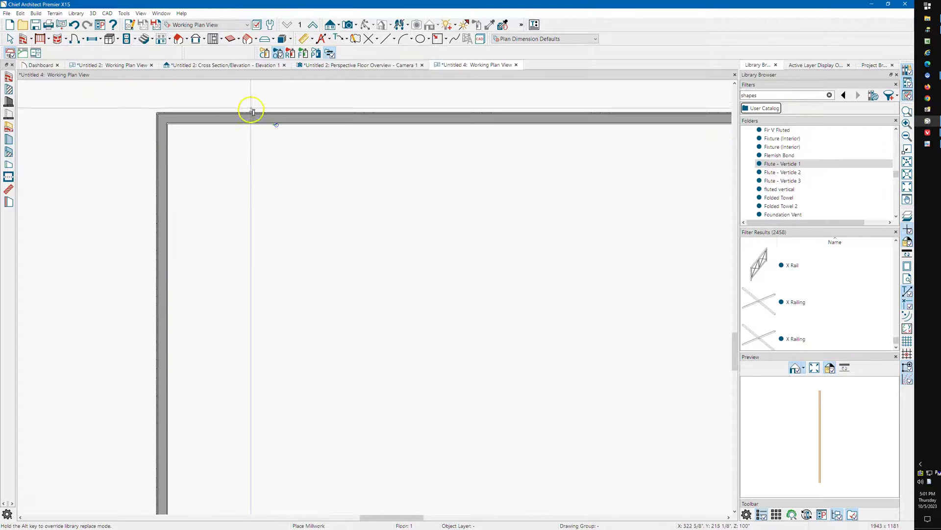
scroll(254, 102, "up", 5)
key("space")
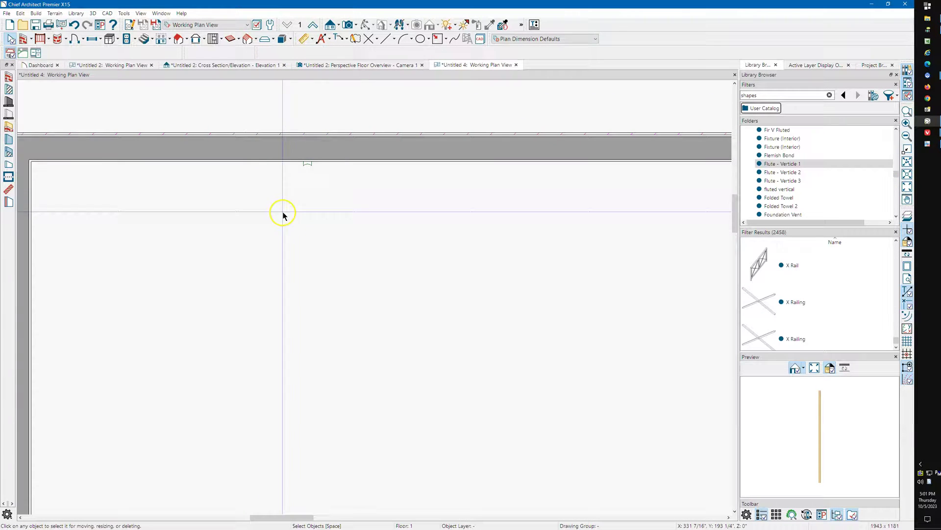
scroll(304, 165, "up", 3)
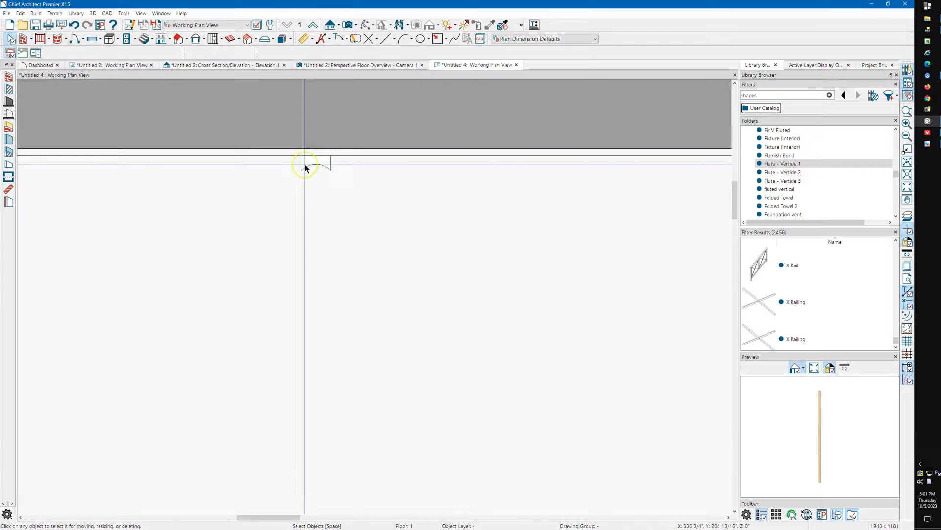
scroll(305, 164, "up", 3)
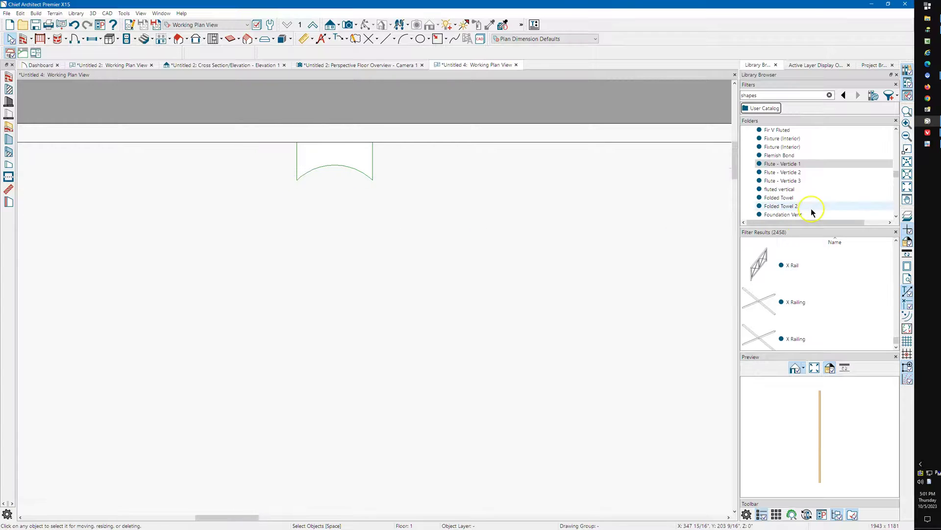
- Place Flute - Verticle 2 and Flute - Verticle 3 side by side along the wall, adjoining the first flute
left_click(799, 172)
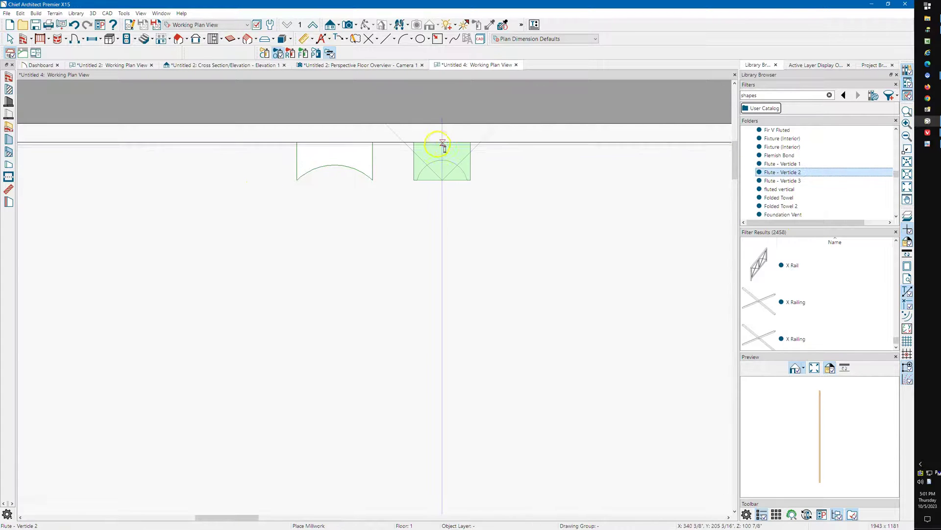
left_click(400, 145)
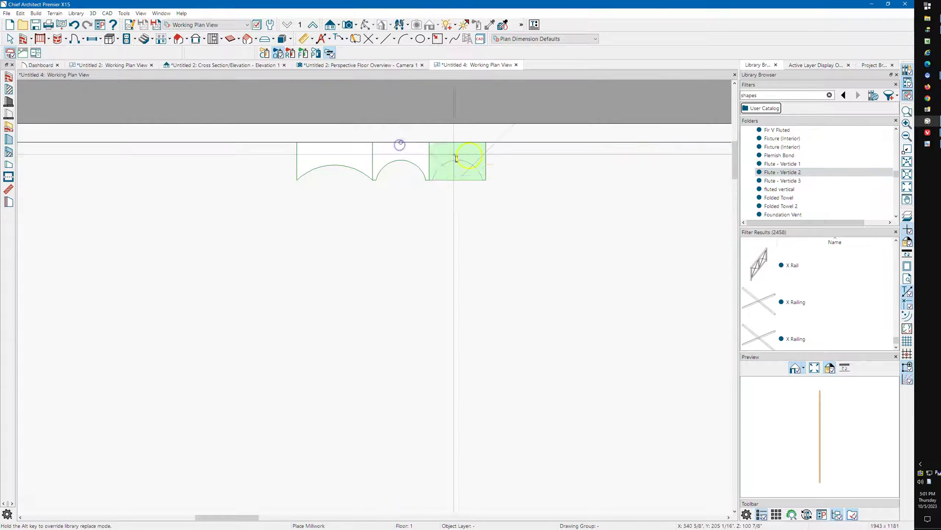
left_click(782, 181)
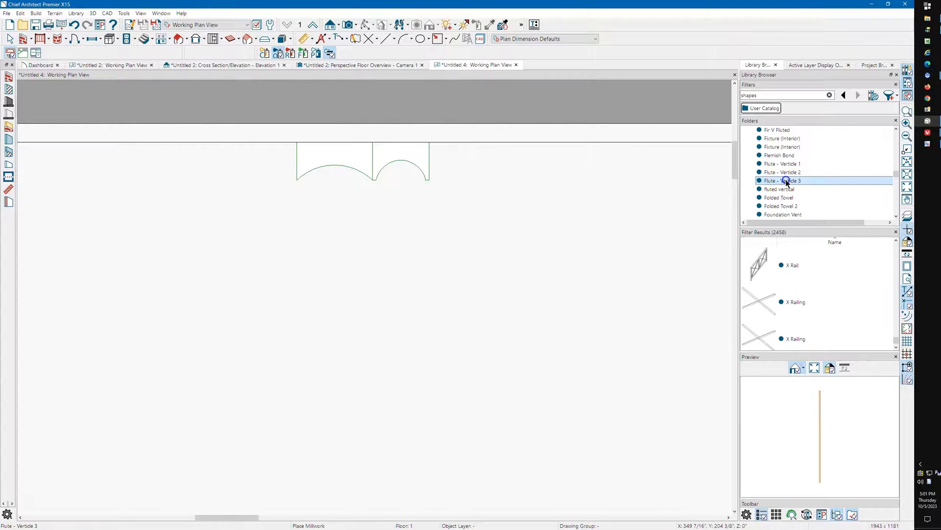
left_click(457, 152)
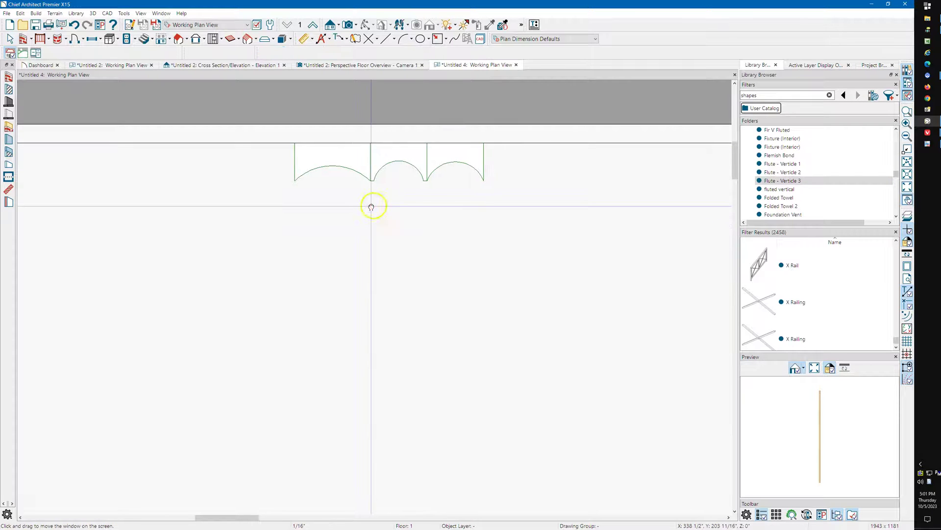
- Move the Flute - Verticle 3 piece along the wall, leaving a gap between it and the other two flutes
middle_click_drag(371, 207, 325, 228)
scroll(330, 178, "up", 3)
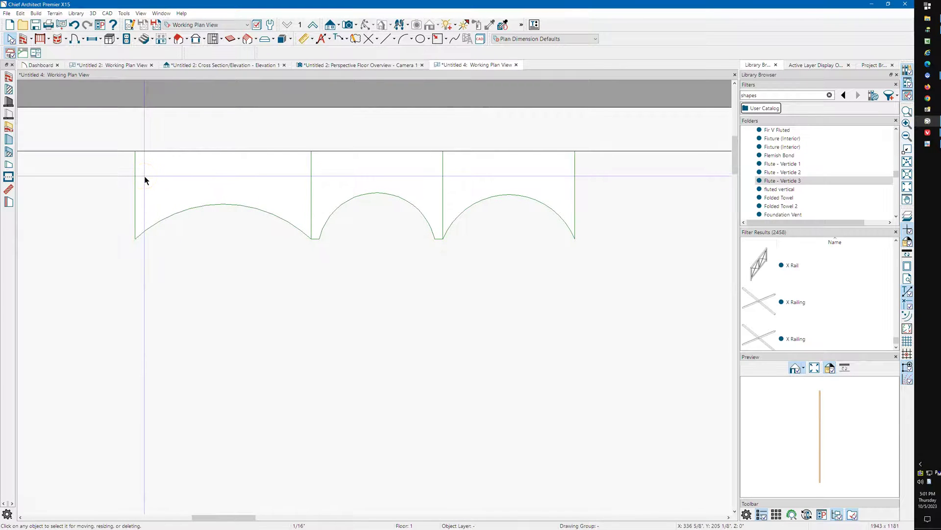
scroll(145, 181, "down", 2)
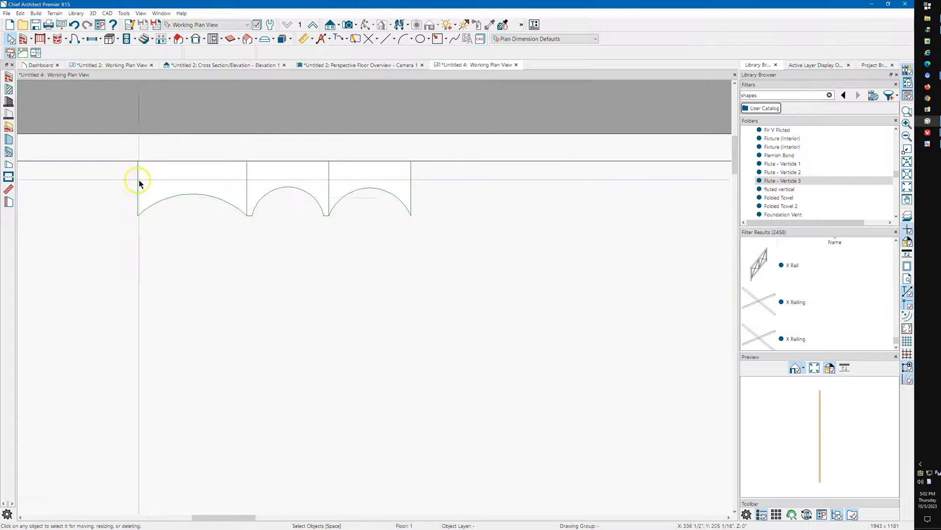
left_click(371, 181)
left_click_drag(369, 188, 506, 188)
middle_click_drag(549, 273, 494, 286)
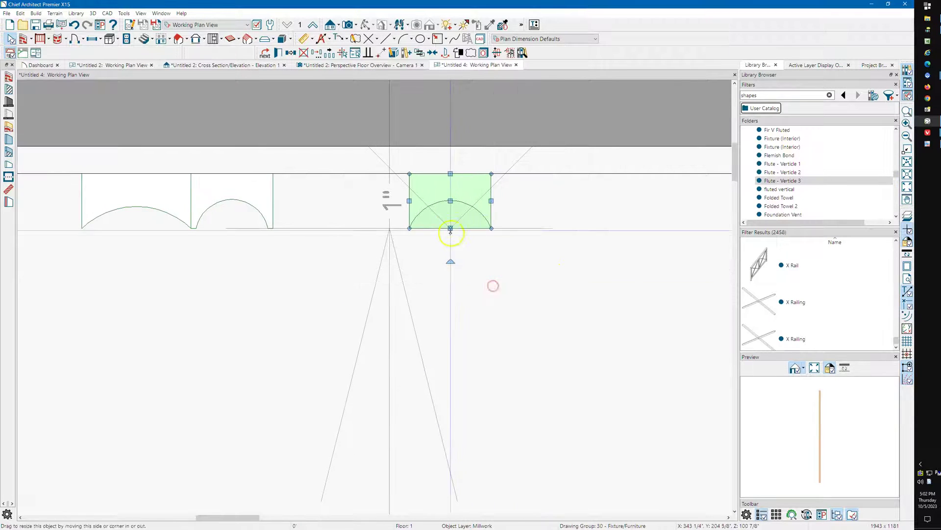
- Set the separated flute's depth to 1/2" and its width to 1.25"
double_click(449, 201)
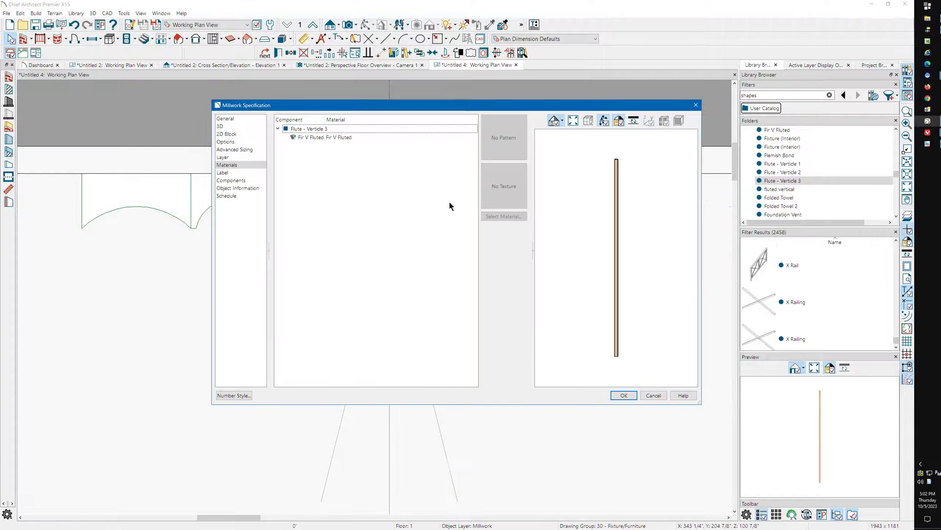
left_click(224, 119)
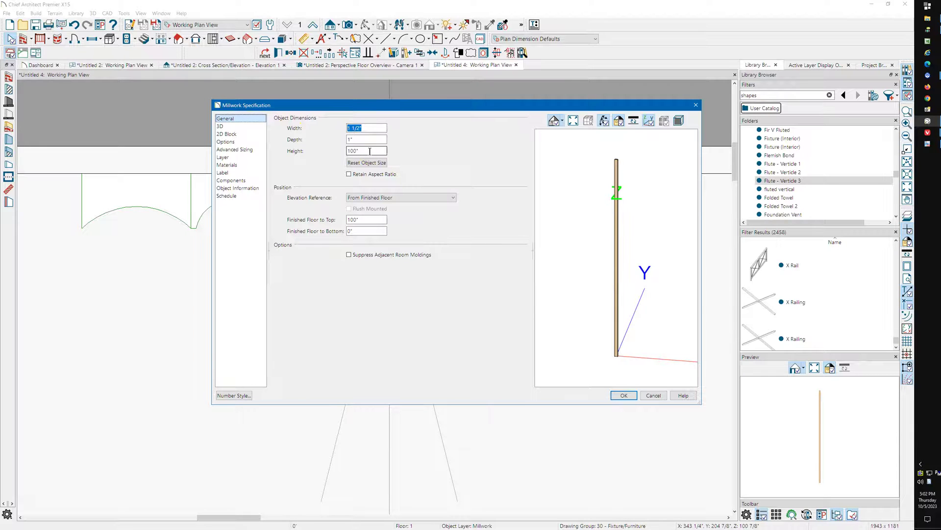
left_click_drag(359, 140, 313, 148)
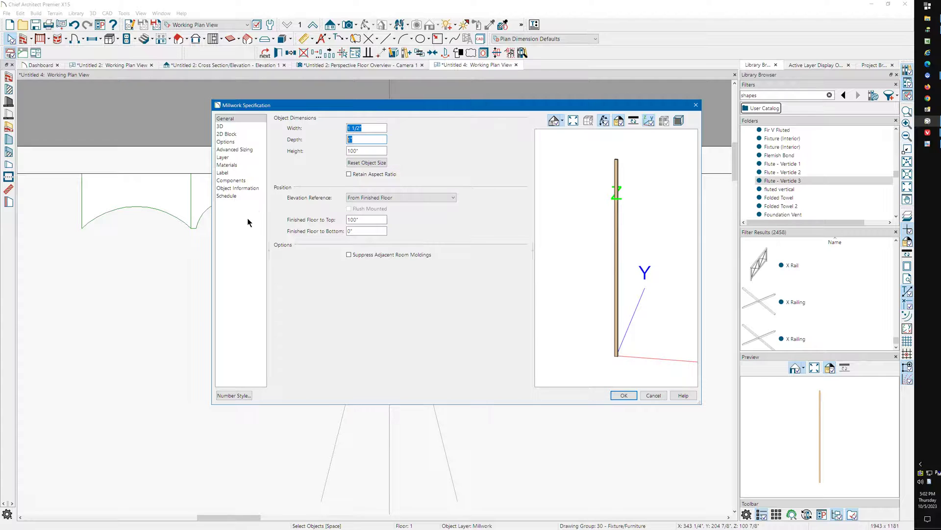
type(".5")
left_click(369, 129)
type("1.25")
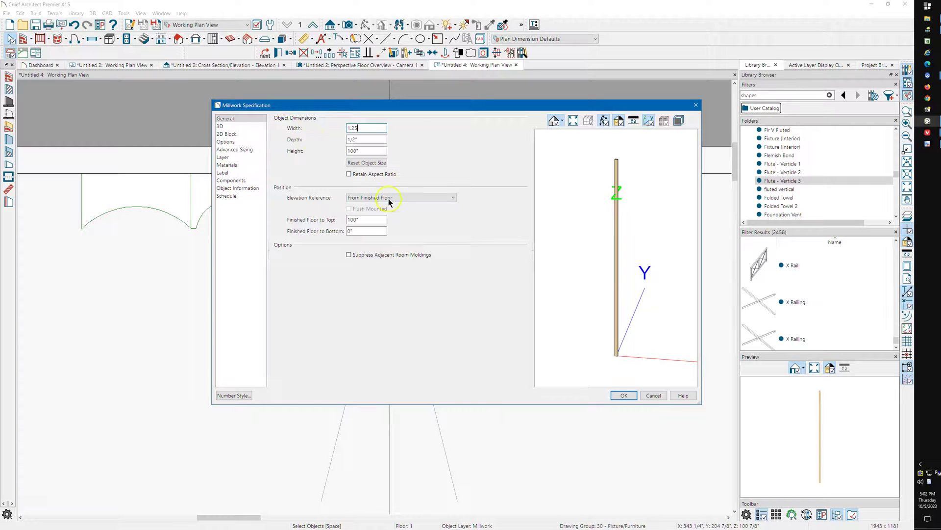
left_click(623, 396)
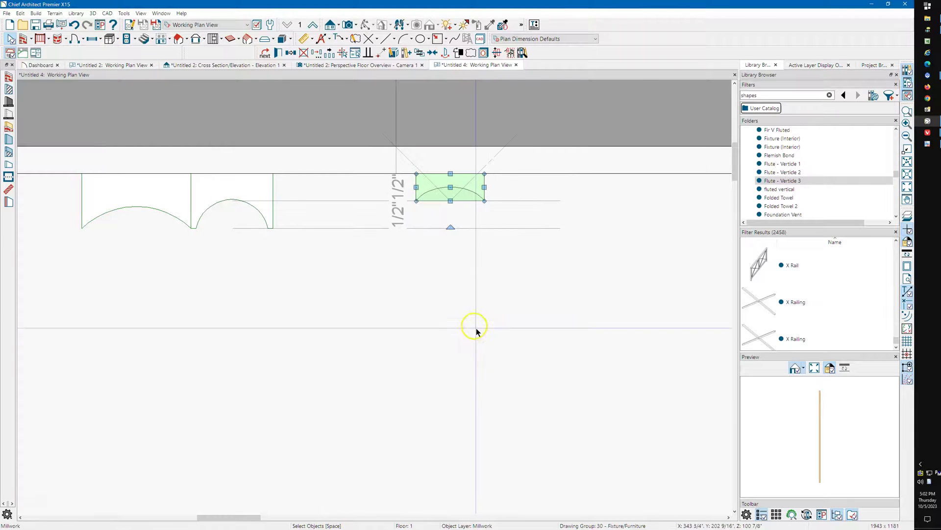
left_click(499, 285)
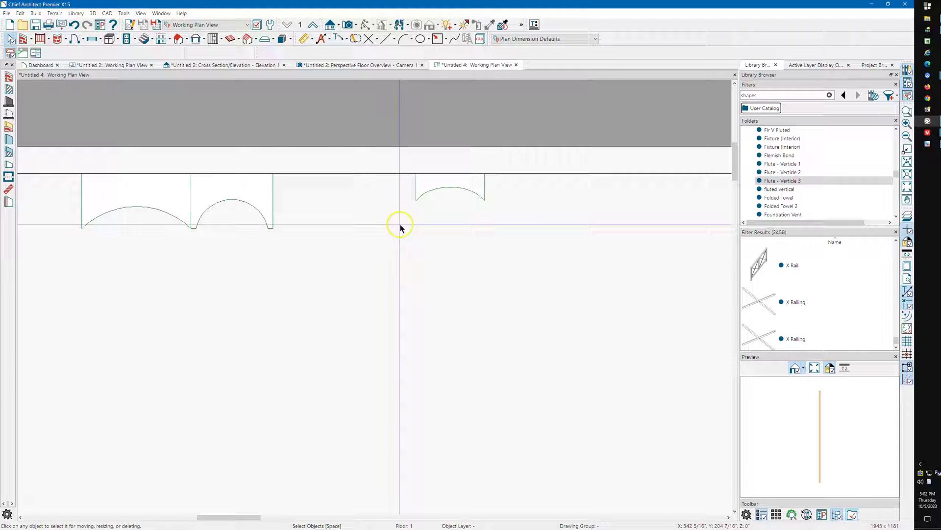
- Multiple-copy the resized flute along the wall at a 1 1/4" primary offset, making five adjoining copies
middle_click_drag(399, 225, 164, 241)
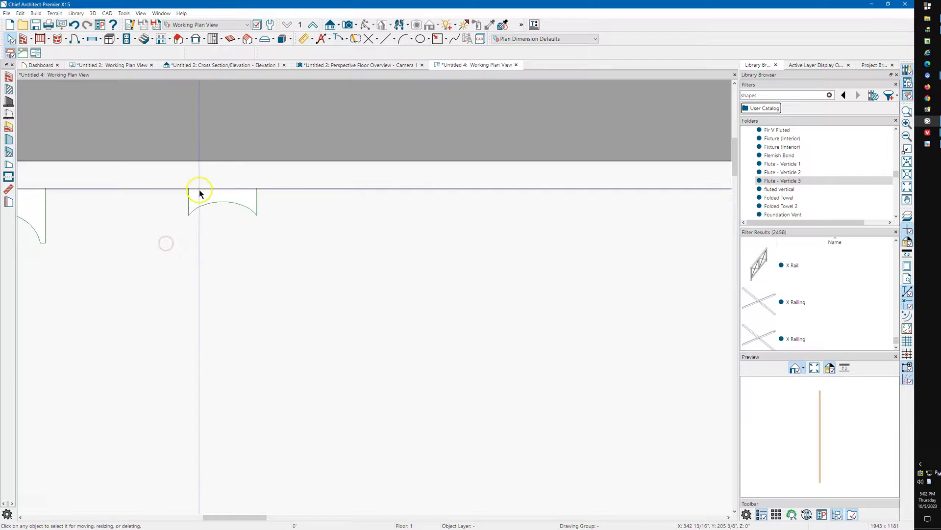
scroll(113, 212, "down", 1)
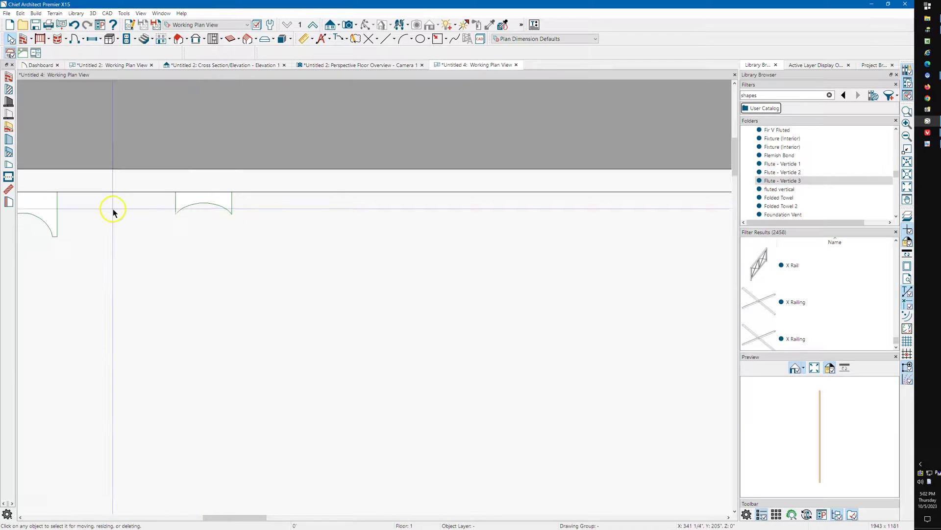
left_click(200, 205)
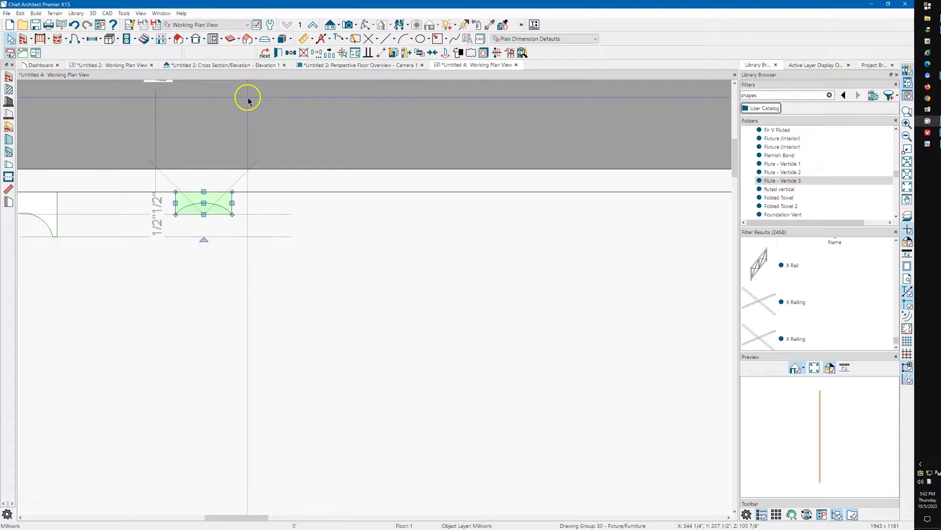
left_click(330, 54)
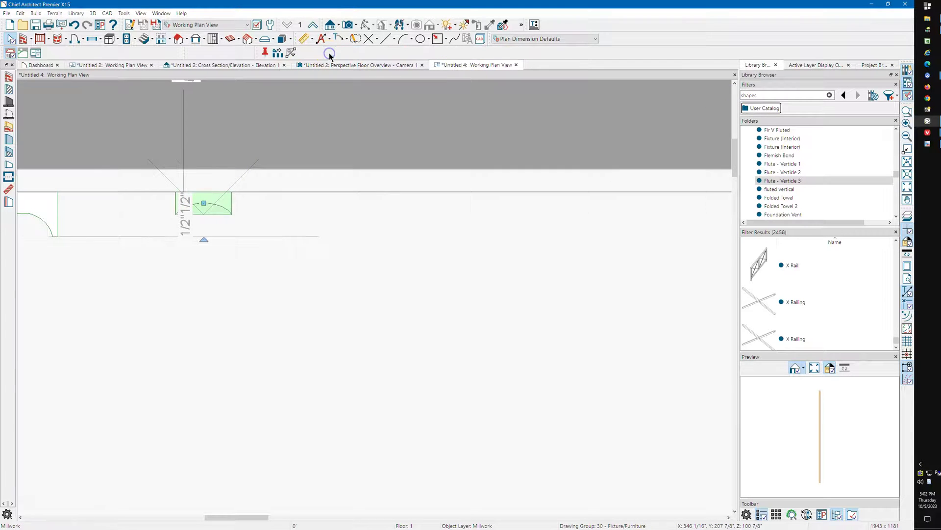
double_click(277, 52)
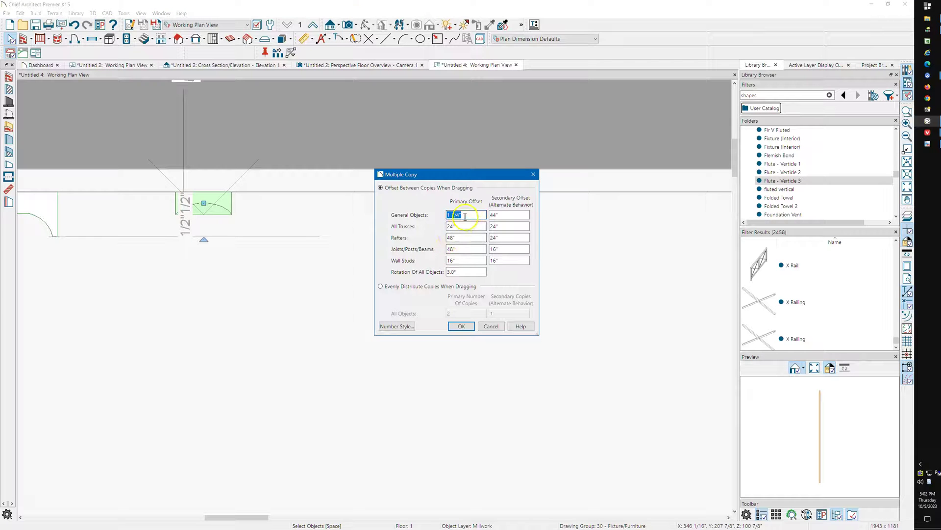
left_click(464, 327)
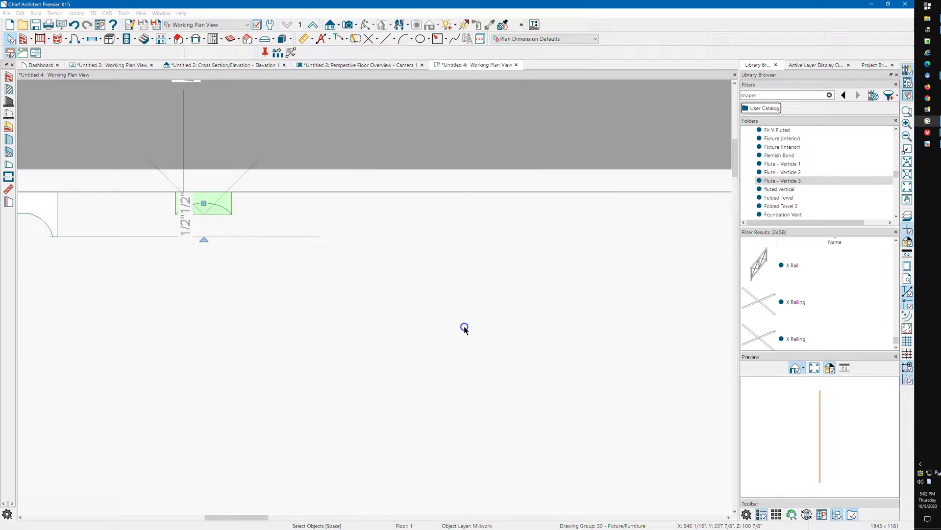
mouse_move(214, 243)
left_mouse_down()
mouse_move(204, 238)
mouse_move(205, 208)
mouse_move(500, 202)
left_mouse_up()
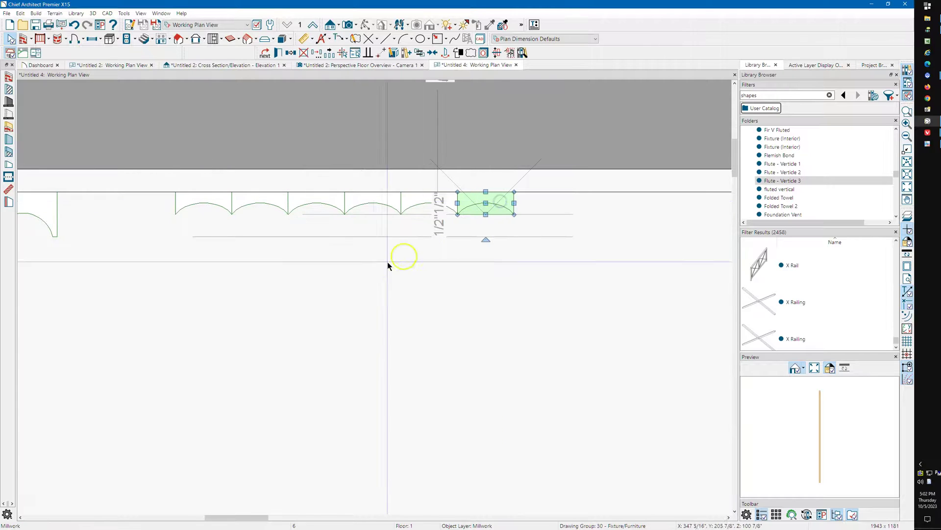
- Replicate the last flute in the row with 10 copies moved by an X delta of 1.25"
scroll(240, 282, "down", 2)
scroll(221, 289, "down", 1)
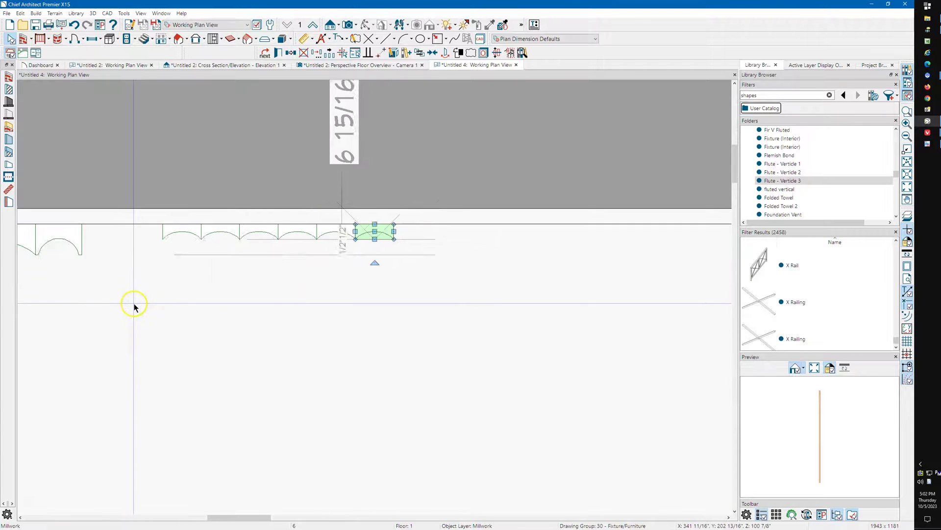
left_click(316, 53)
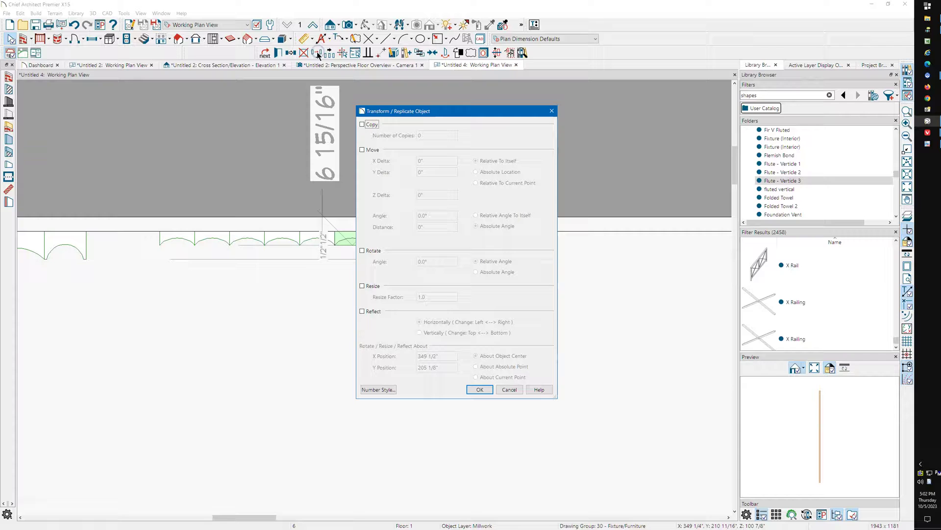
left_click(362, 125)
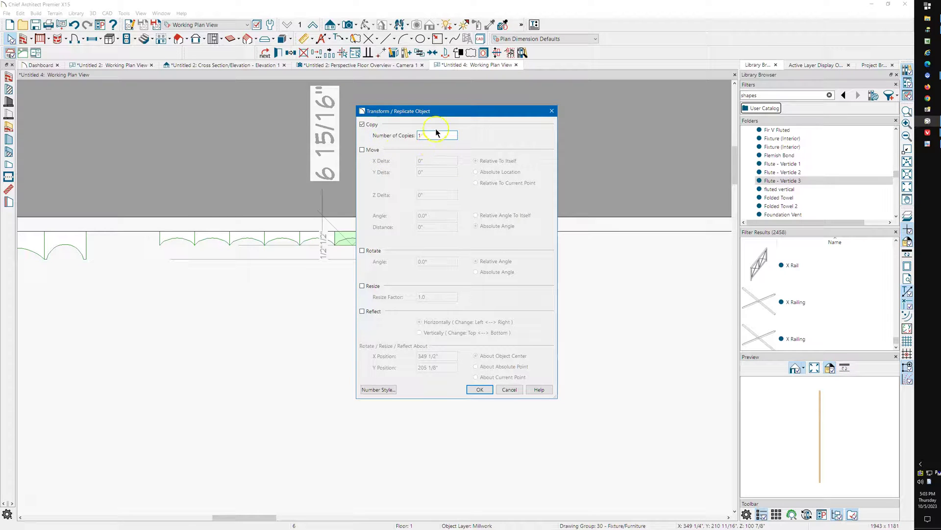
double_click(420, 134)
left_click(370, 152)
left_click_drag(430, 161, 402, 162)
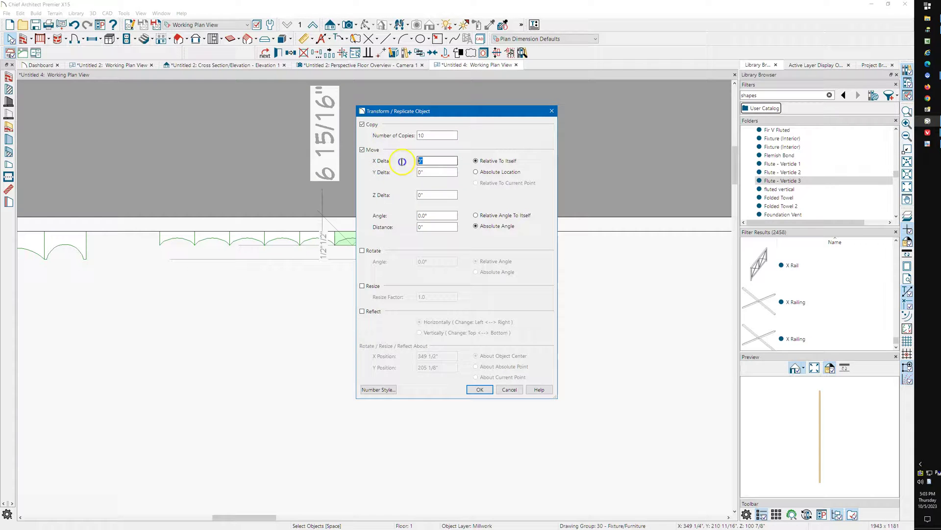
type("1.25")
left_click(479, 389)
scroll(123, 324, "down", 1)
left_click(224, 374)
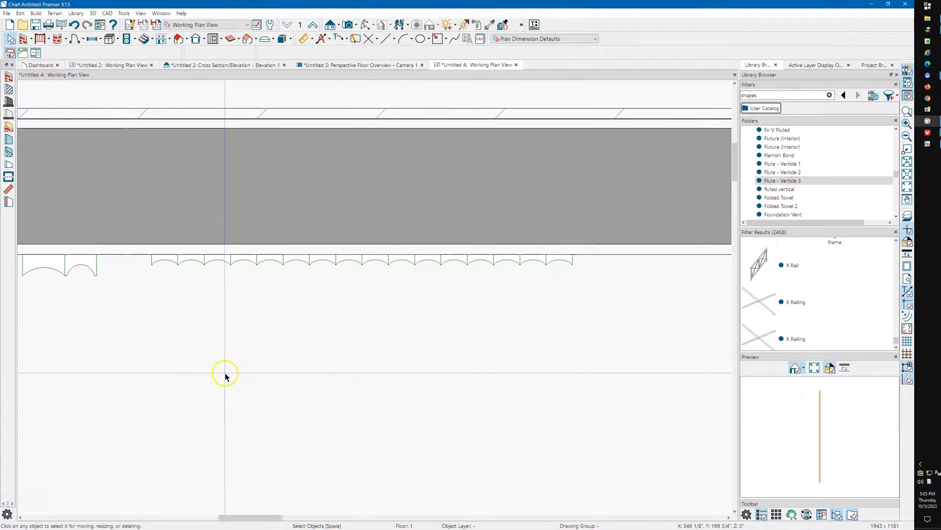
- Create a perspective floor overview of the room to view the fluted wall in 3D
middle_click_drag(322, 361, 298, 338)
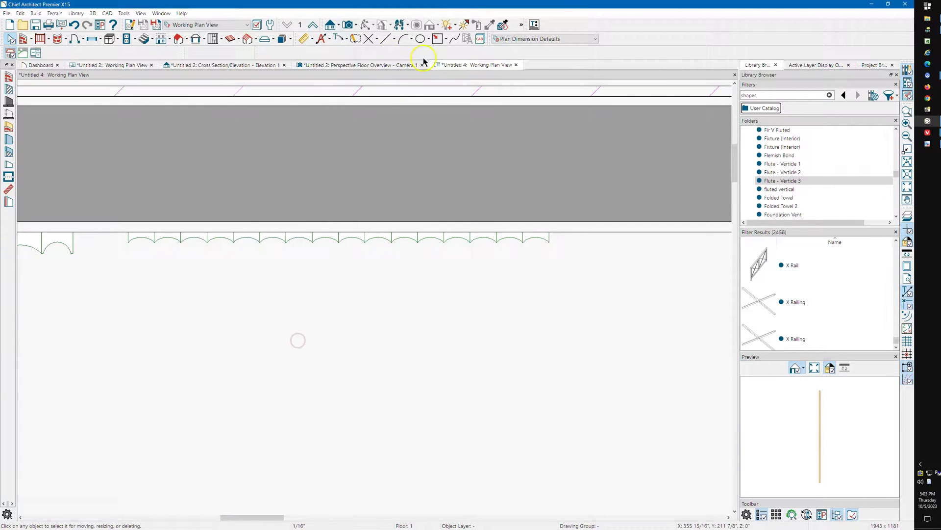
left_click(355, 39)
left_click(356, 25)
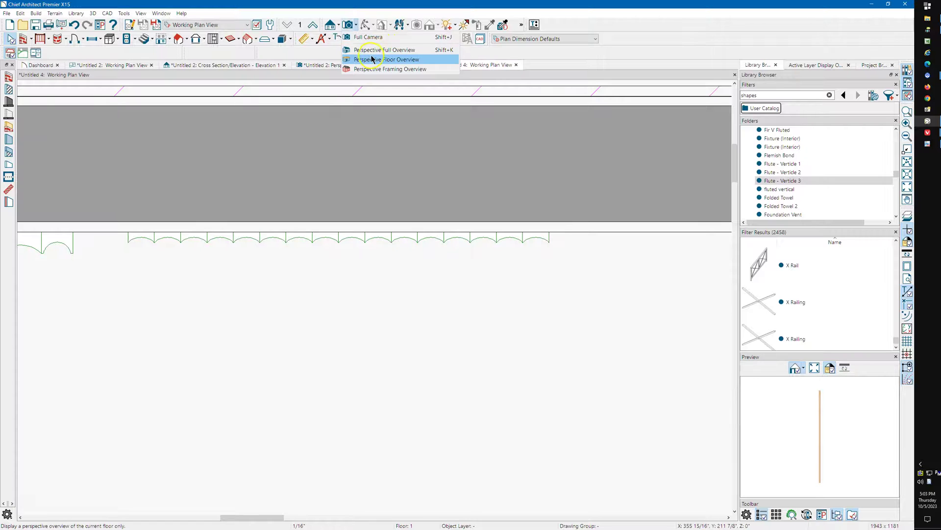
left_click(369, 60)
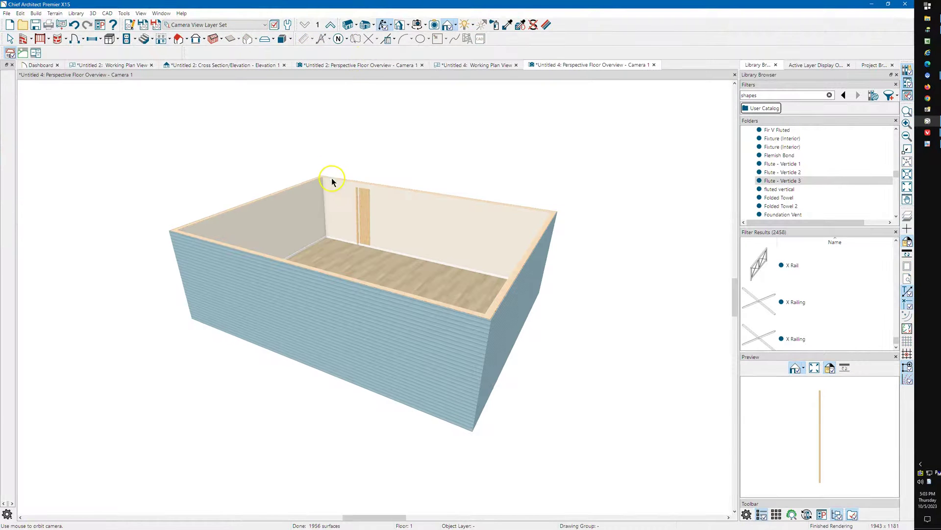
- Examine the narrow and wide flutes on the wall closely from above and at several angles
scroll(344, 154, "up", 6)
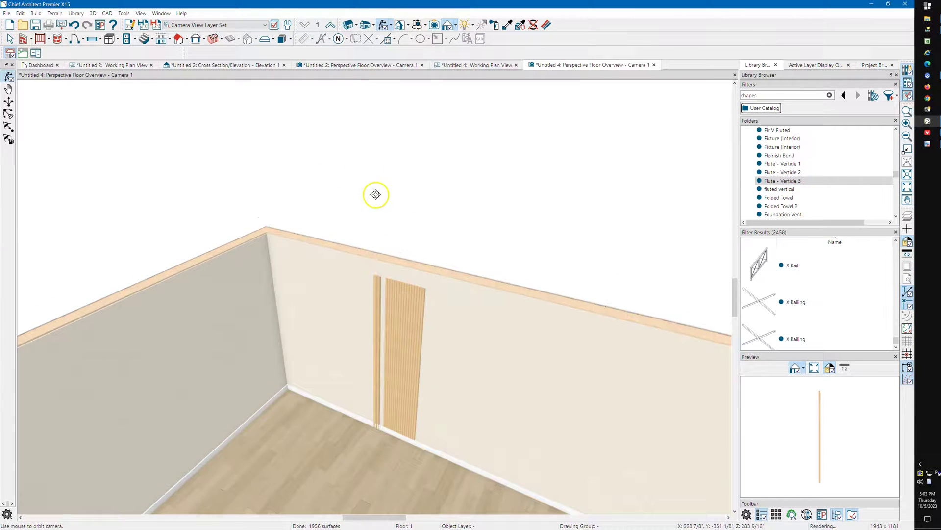
left_click_drag(354, 195, 240, 244)
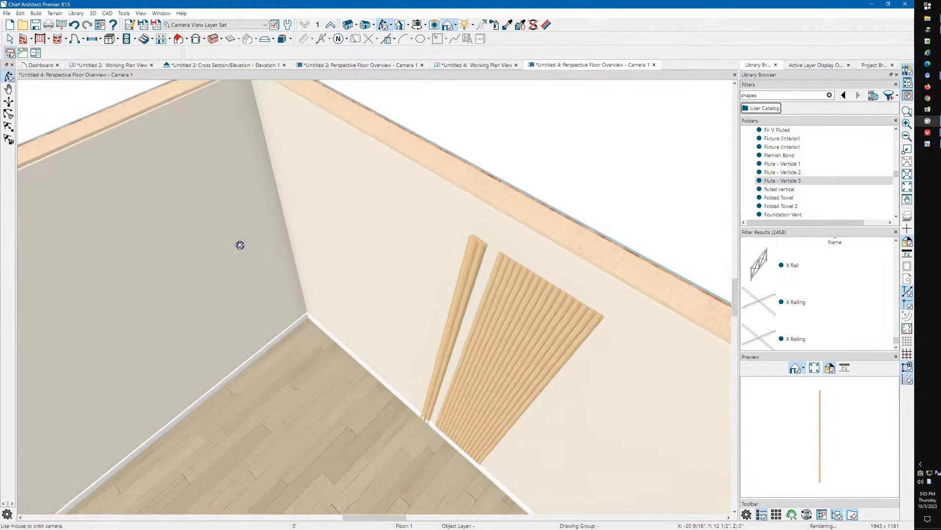
left_click_drag(569, 301, 252, 316)
scroll(377, 278, "up", 3)
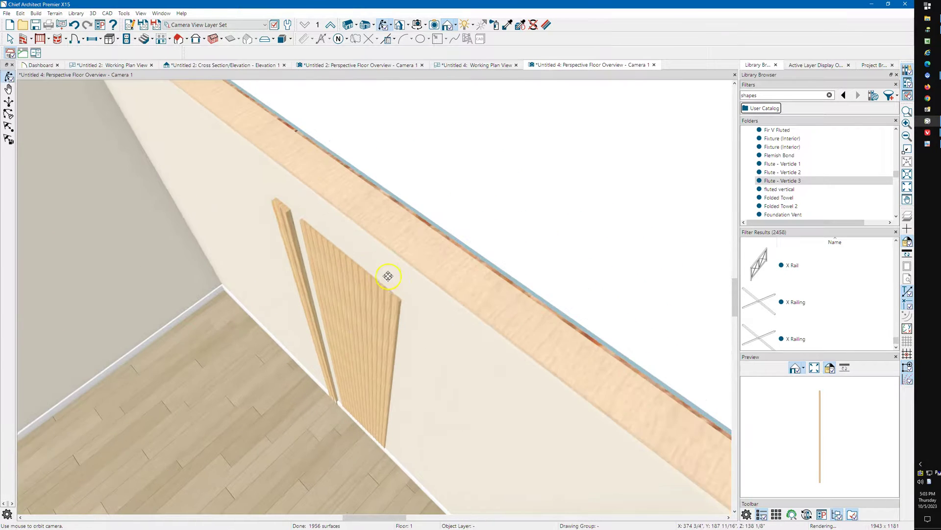
scroll(373, 279, "up", 1)
scroll(381, 282, "down", 1)
left_click_drag(366, 317, 353, 323)
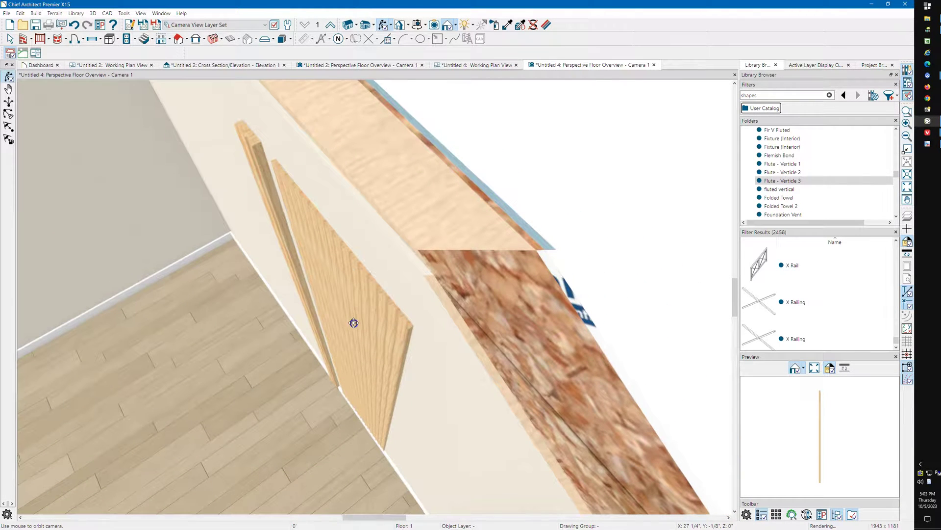
- Enable Hand Drawn Lines on Top for Standard rendering with thickness 0.25 and extend amount, squiggle amplitude and squiggle frequency at 0
left_click(455, 25)
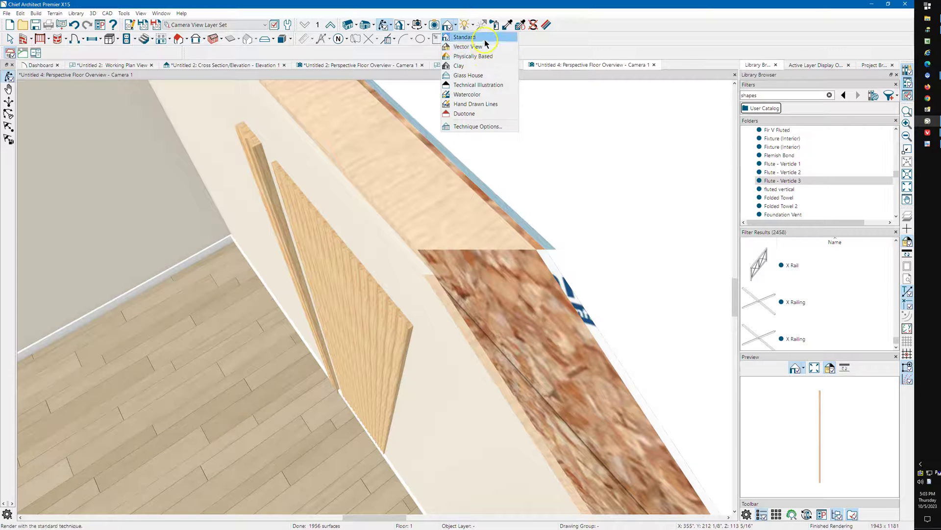
left_click(478, 126)
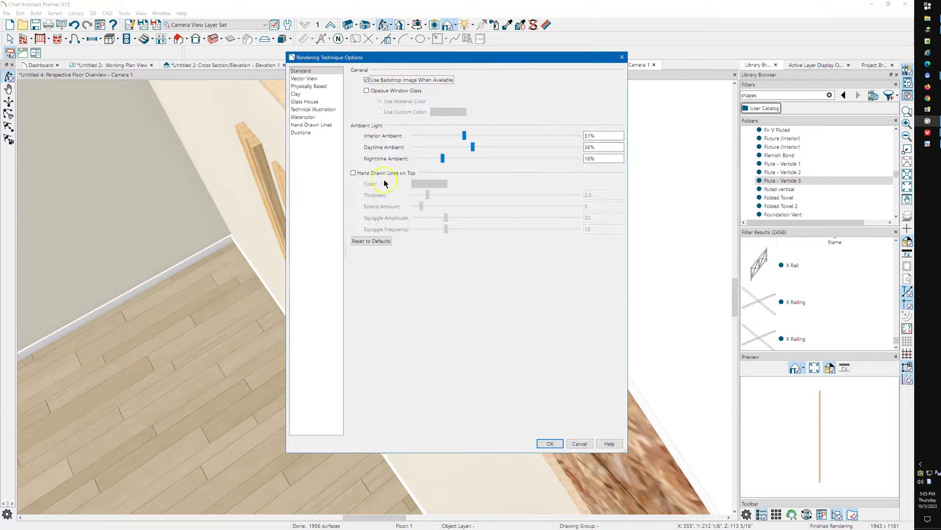
left_click(355, 174)
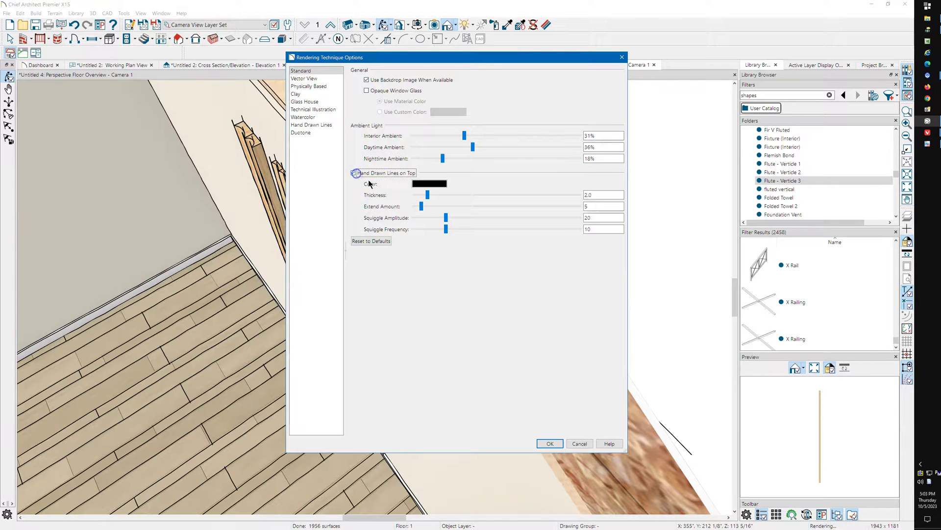
mouse_move(426, 196)
left_mouse_down()
mouse_move(413, 195)
mouse_move(401, 230)
left_mouse_up()
left_click(421, 206)
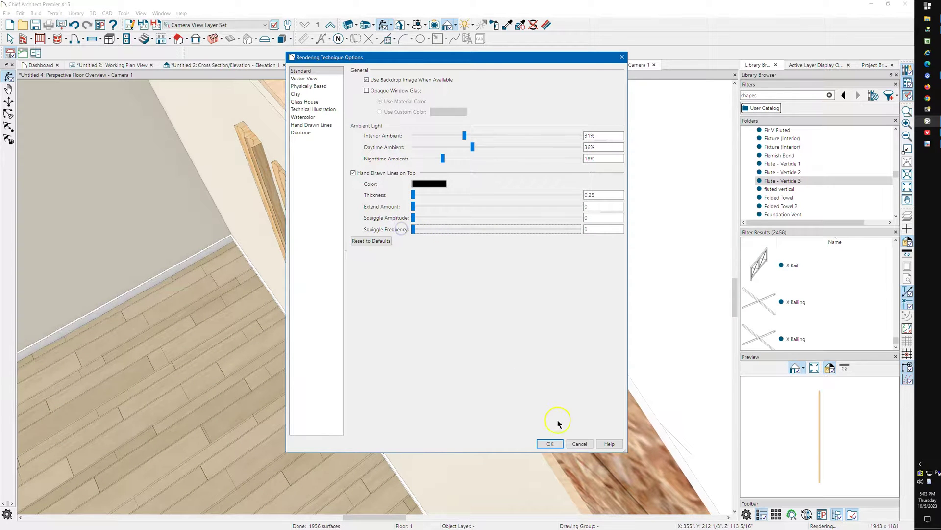
left_click(549, 444)
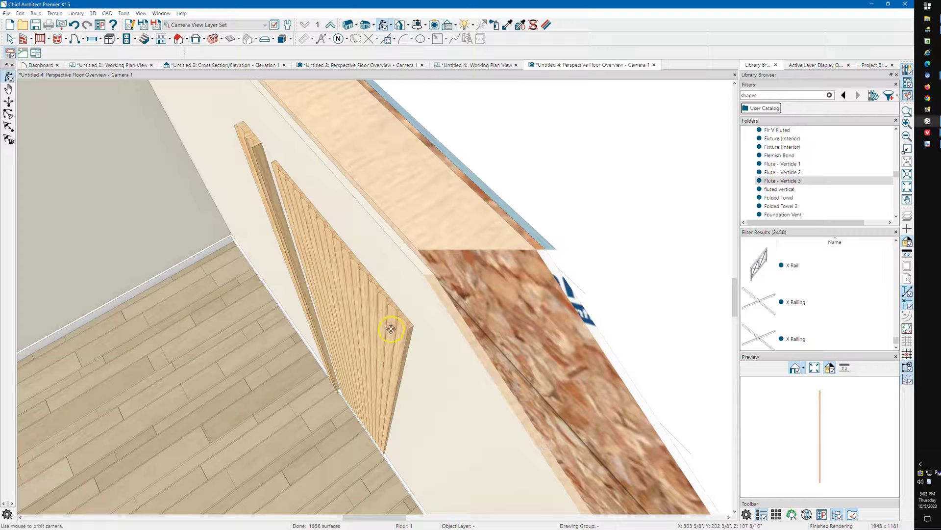
- Inspect the outlined flute ends up close and switch the camera to the Vector View rendering technique
scroll(394, 313, "up", 1)
scroll(394, 313, "down", 1)
left_click_drag(395, 314, 375, 287)
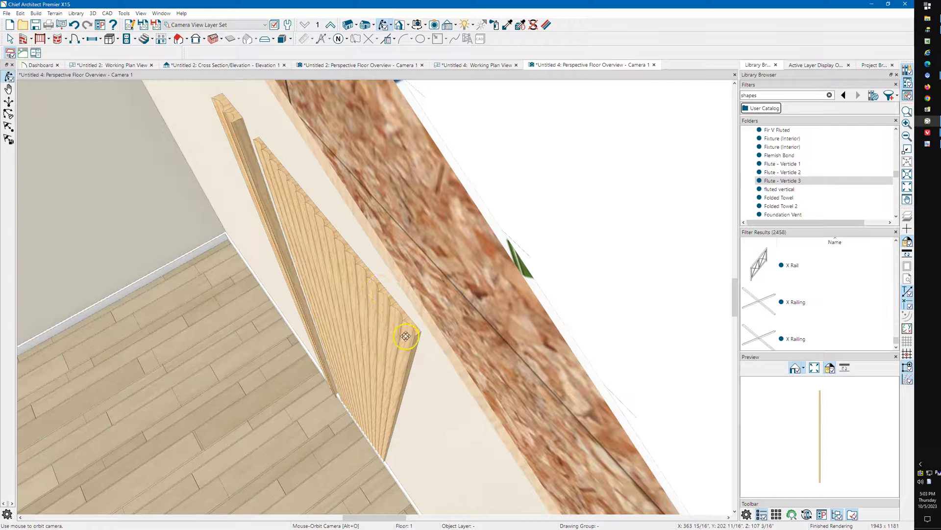
left_click(455, 27)
left_click(458, 44)
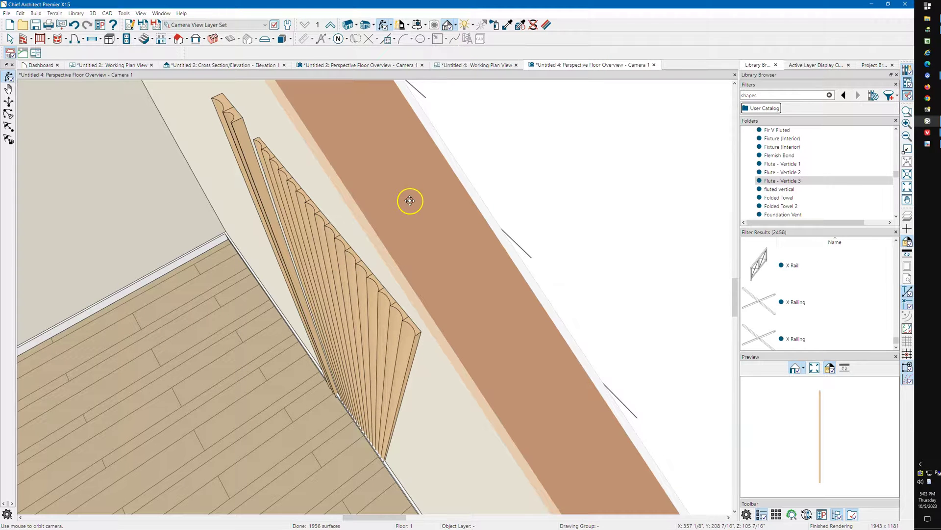
- Raise the last flute's bottom end to about 49" above the floor and extend its top to the top of the wall
left_click_drag(401, 214, 374, 194)
scroll(374, 194, "down", 3)
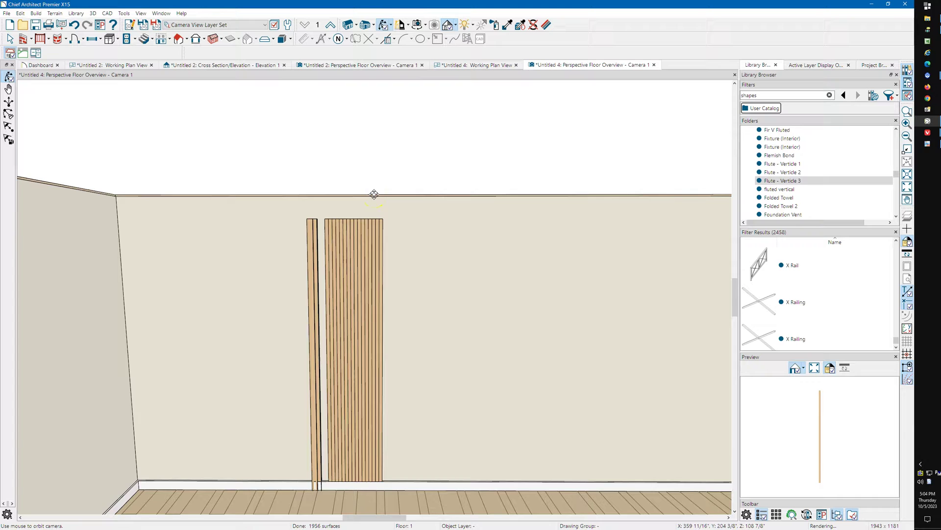
scroll(383, 273, "up", 5)
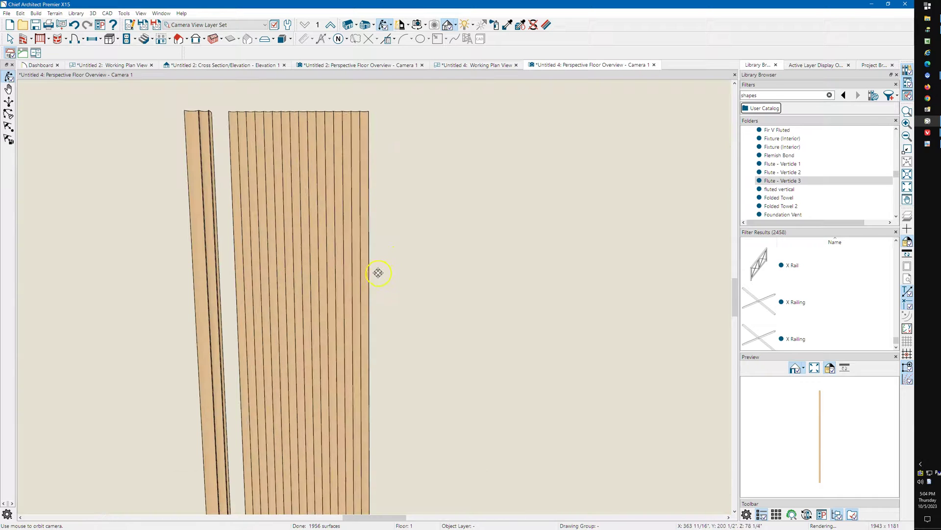
key("space")
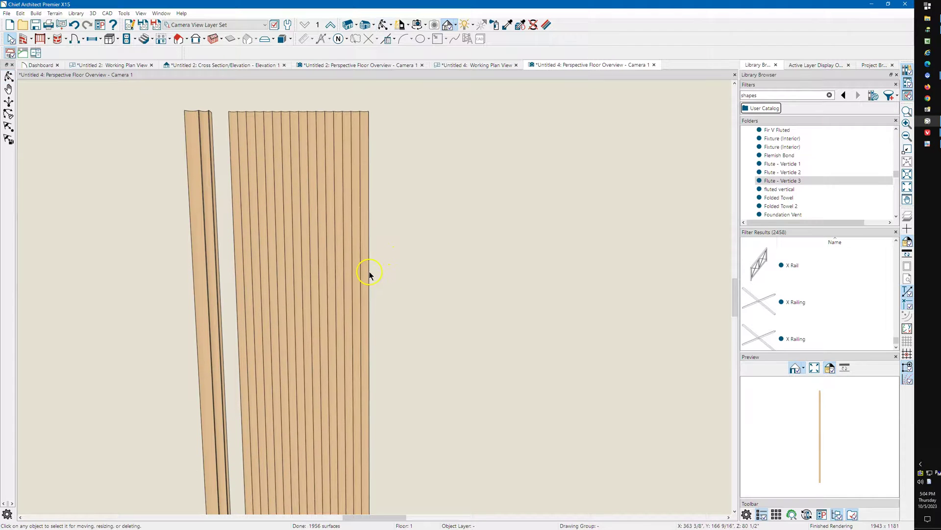
left_click(364, 271)
scroll(376, 174, "down", 2)
scroll(387, 392, "down", 4)
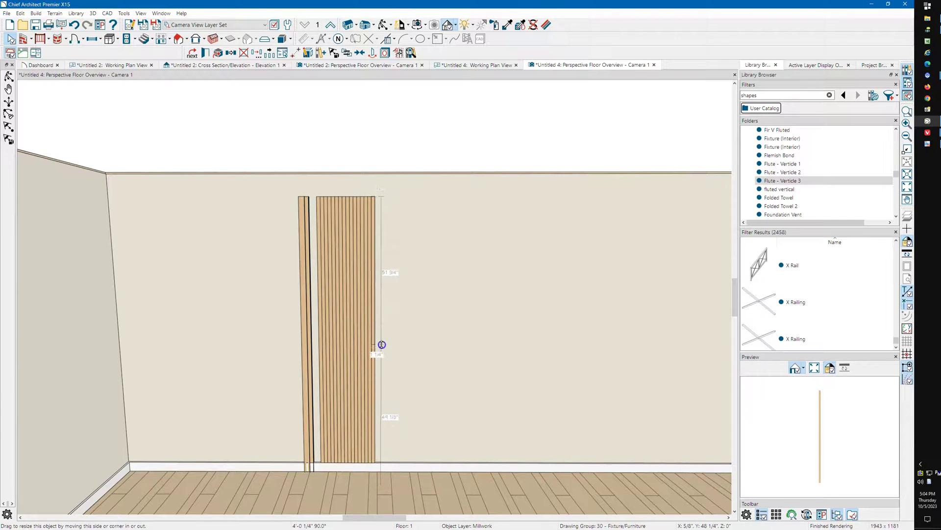
scroll(374, 201, "up", 2)
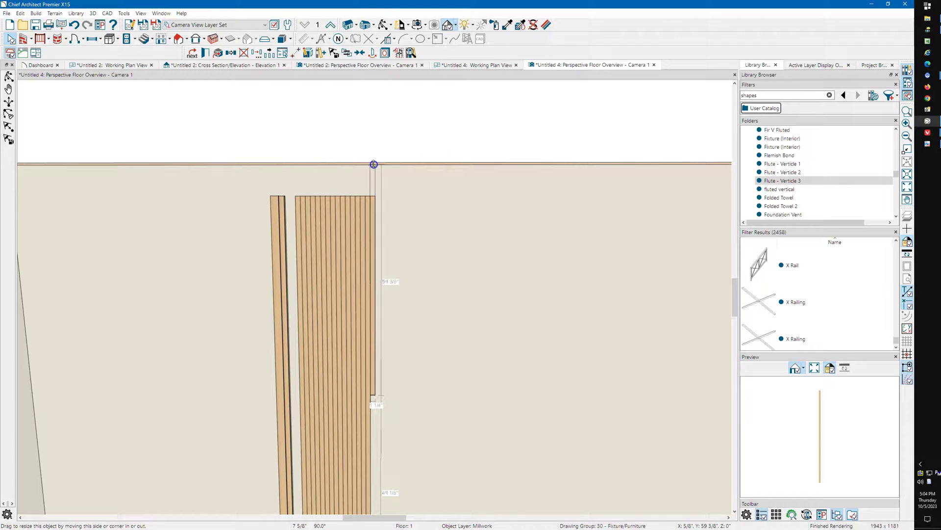
left_click_drag(373, 164, 372, 163)
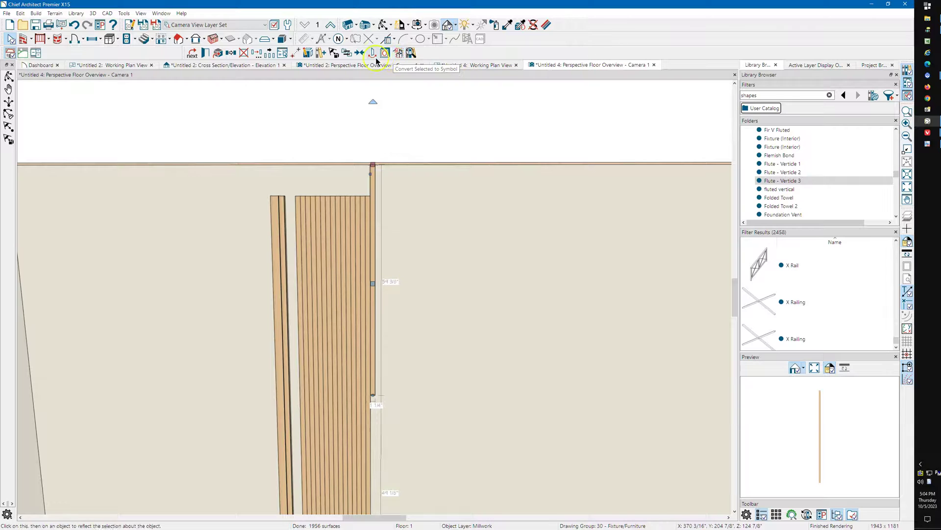
- Multiple-copy the raised flute along the wall, away from the full-height row, to form a wide adjoining block
left_click(266, 58)
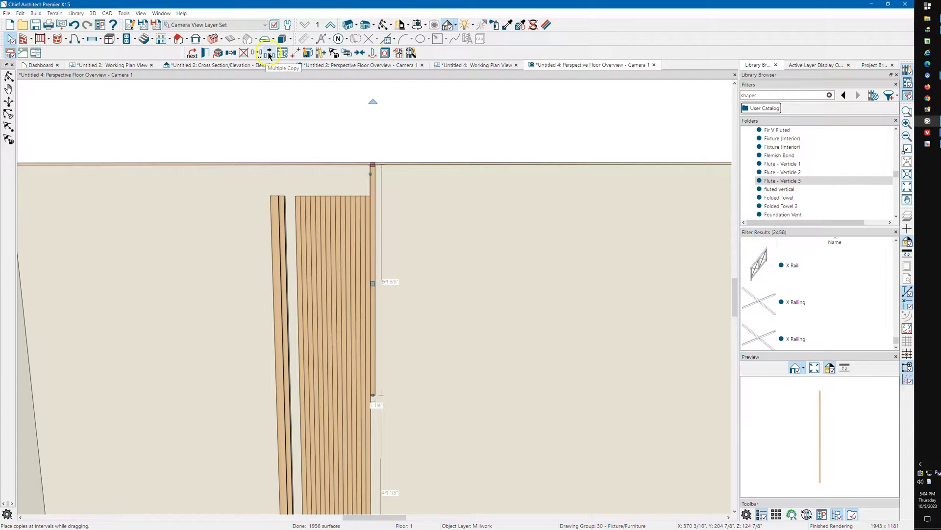
left_click(269, 54)
left_click_drag(377, 282, 557, 281)
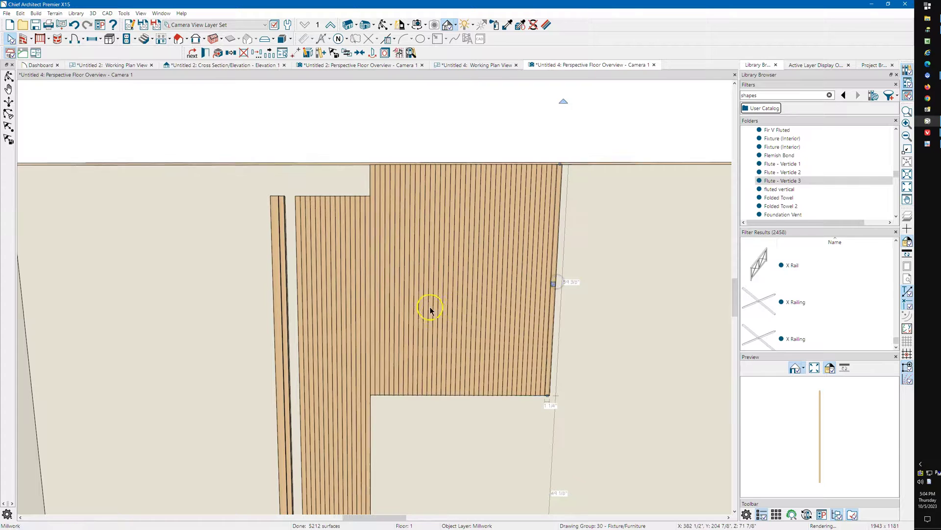
scroll(317, 178, "down", 3)
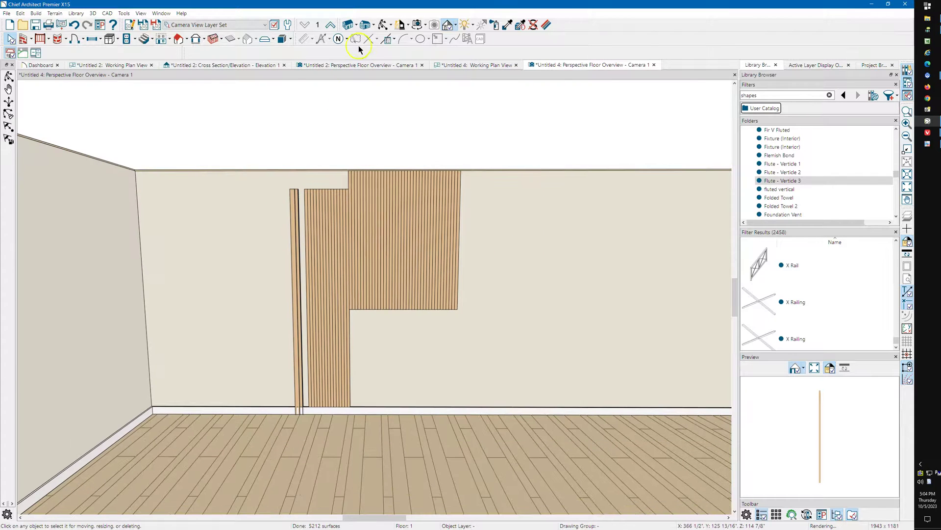
- Return the camera to the Standard rendering technique and view the enlarged fluted area from several angles
left_click(383, 25)
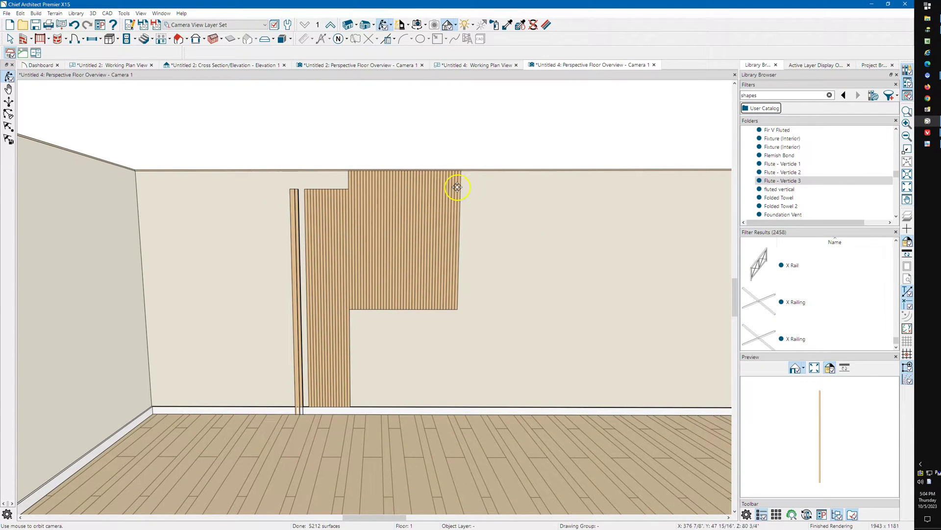
left_click_drag(402, 195, 498, 238)
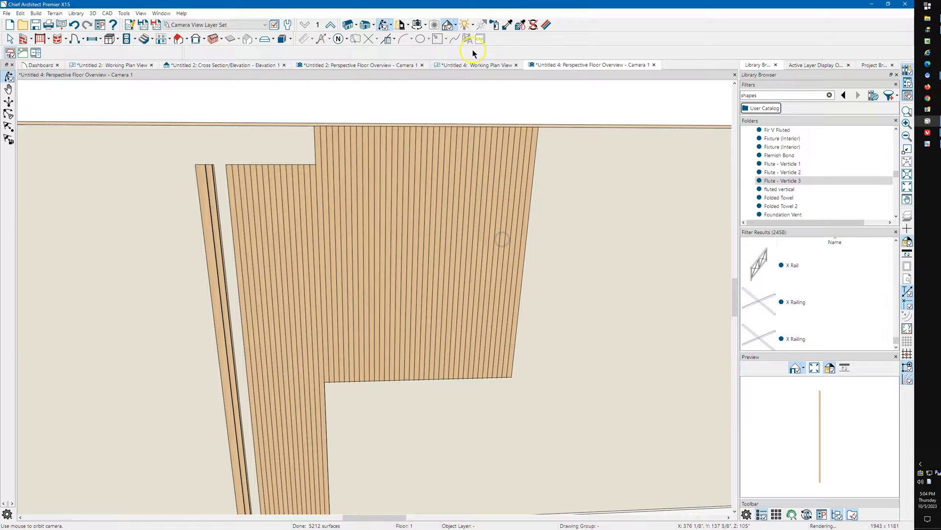
left_click(455, 25)
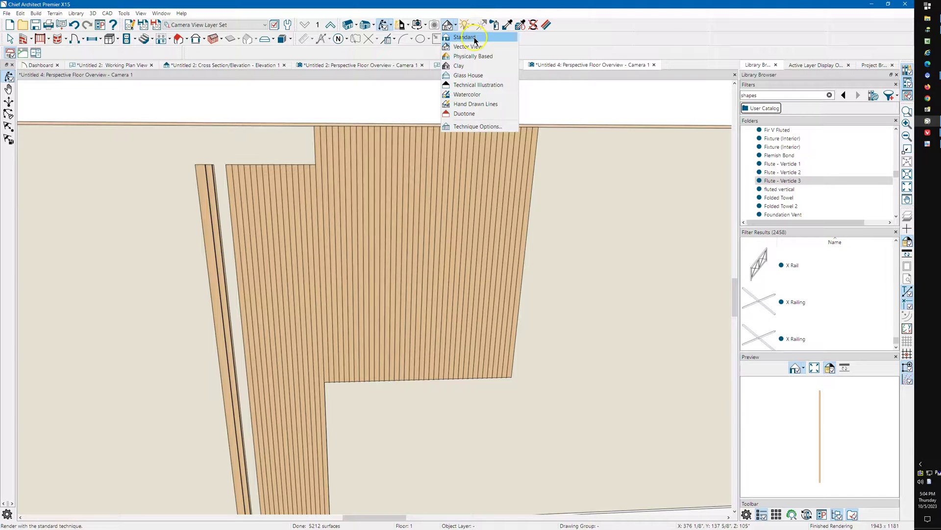
left_click(475, 39)
left_click_drag(398, 200, 312, 215)
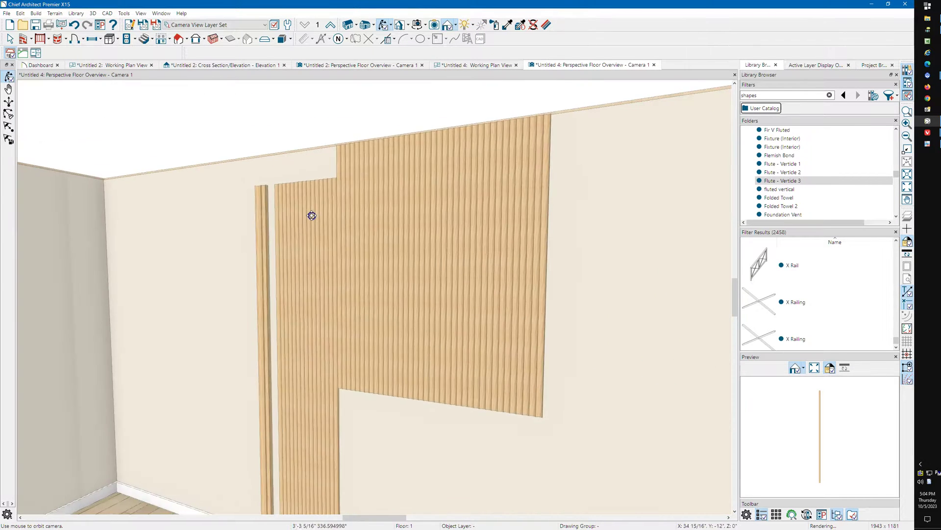
scroll(550, 239, "up", 3)
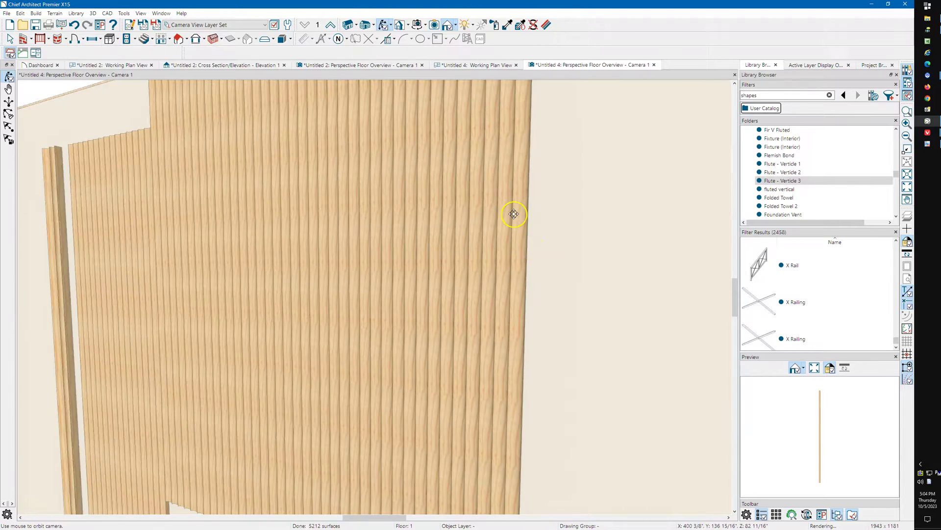
left_click_drag(513, 214, 332, 245)
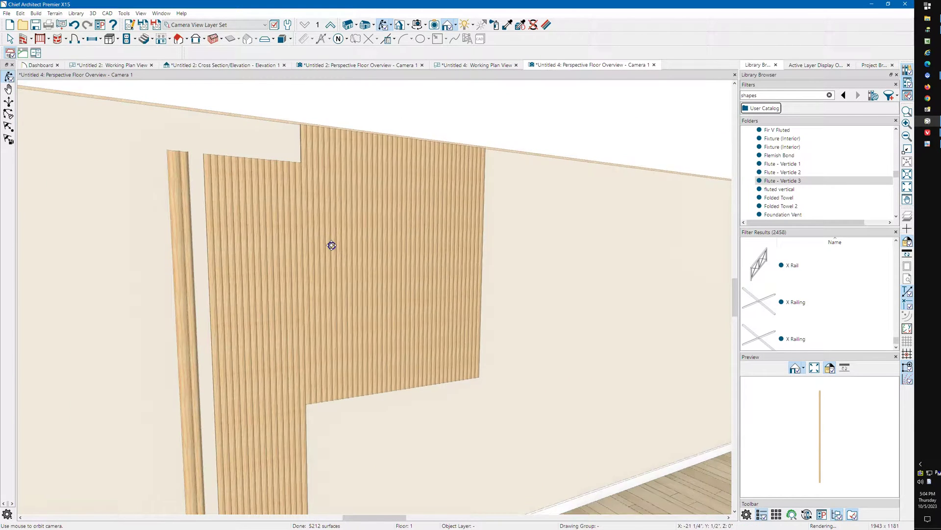
middle_click_drag(332, 246, 337, 268)
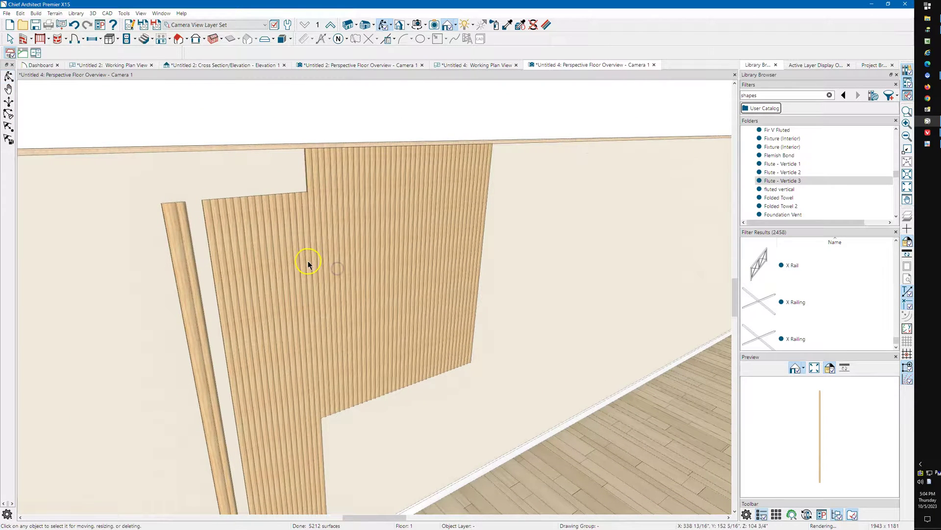
- Check the materials assigned to Flute - Verticle 2, Flute - Verticle 3 and Flute - Verticle 1 in their millwork specifications
double_click(190, 238)
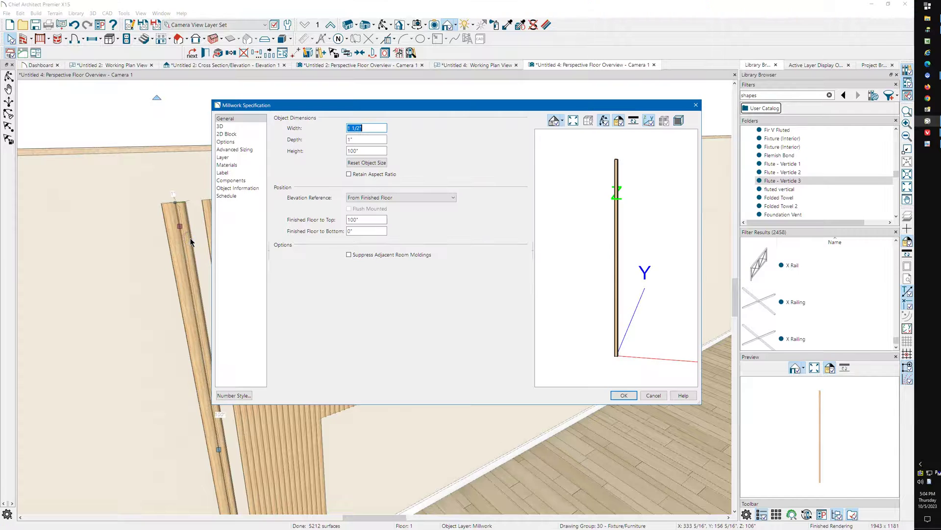
left_click(235, 166)
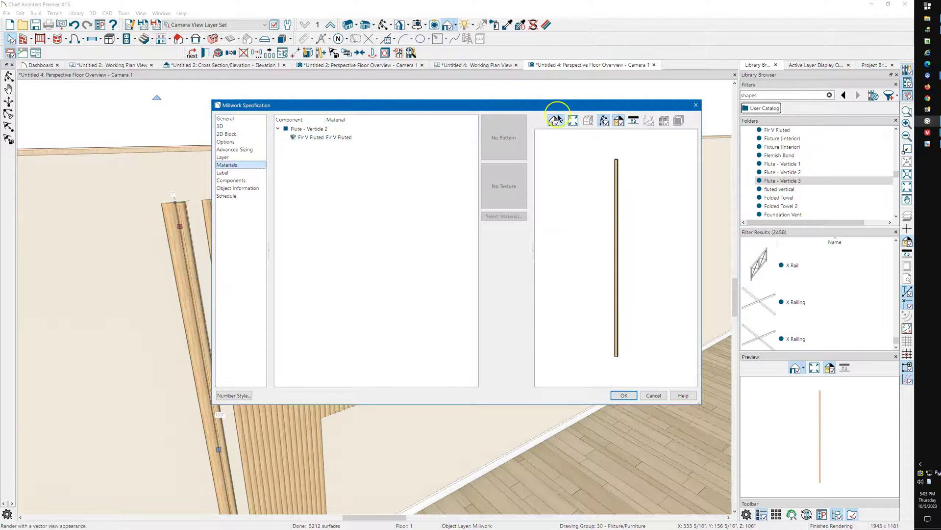
left_click(403, 170)
left_click(696, 105)
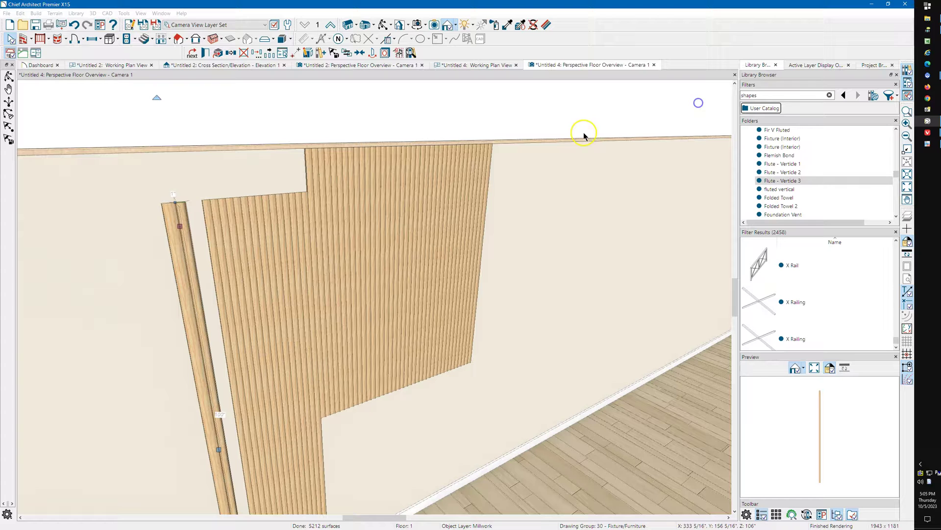
double_click(205, 214)
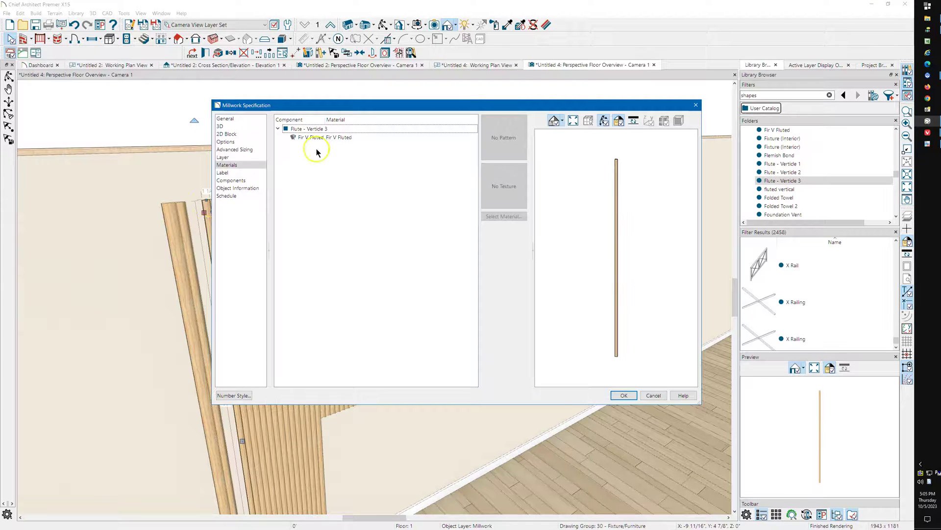
left_click(696, 105)
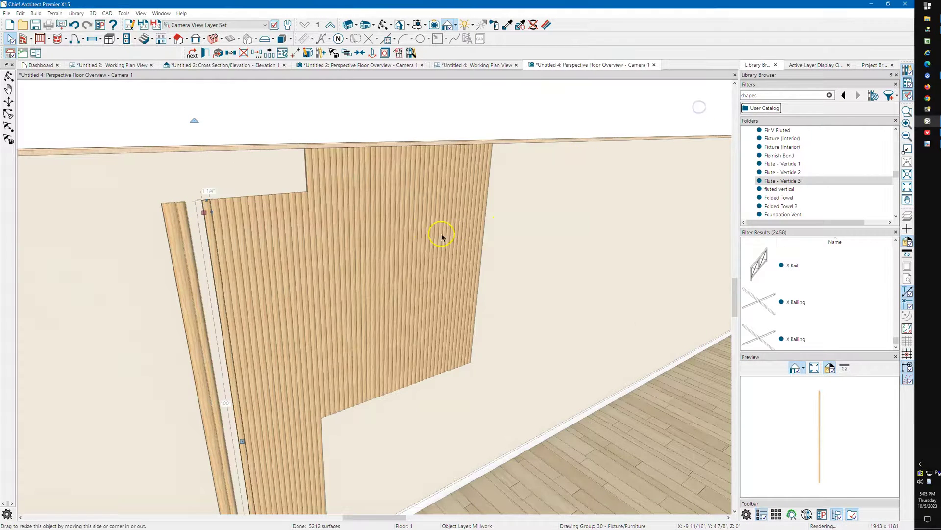
double_click(171, 217)
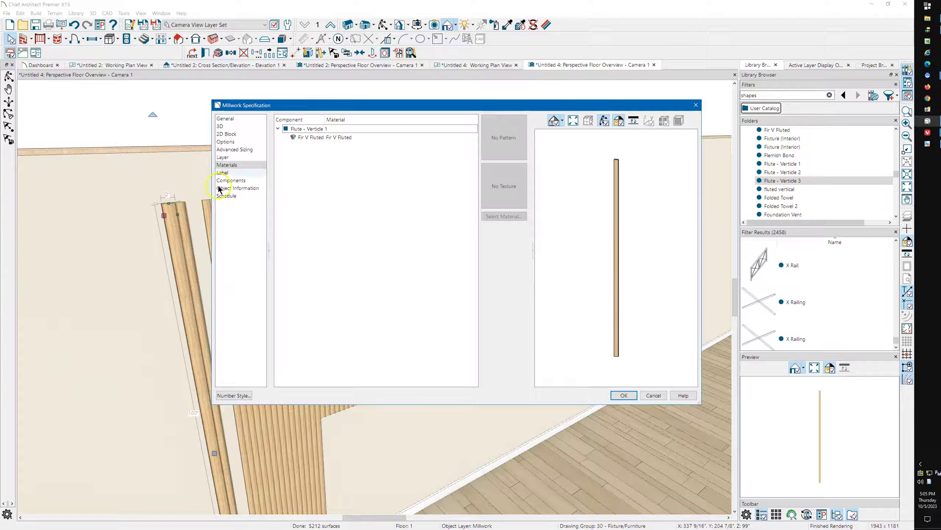